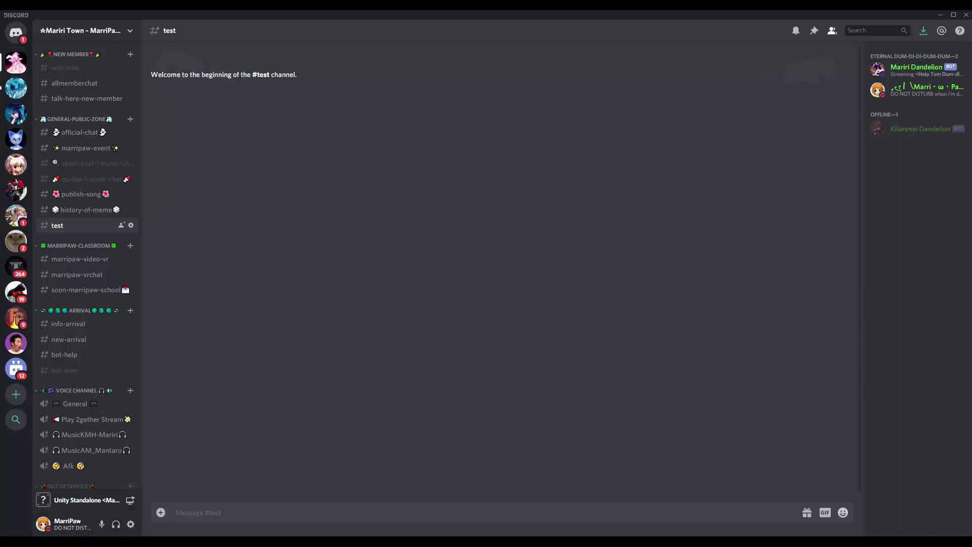
# - Open the server's emoji settings and delete the existing emoji named hyes
pyautogui.click(120, 33)
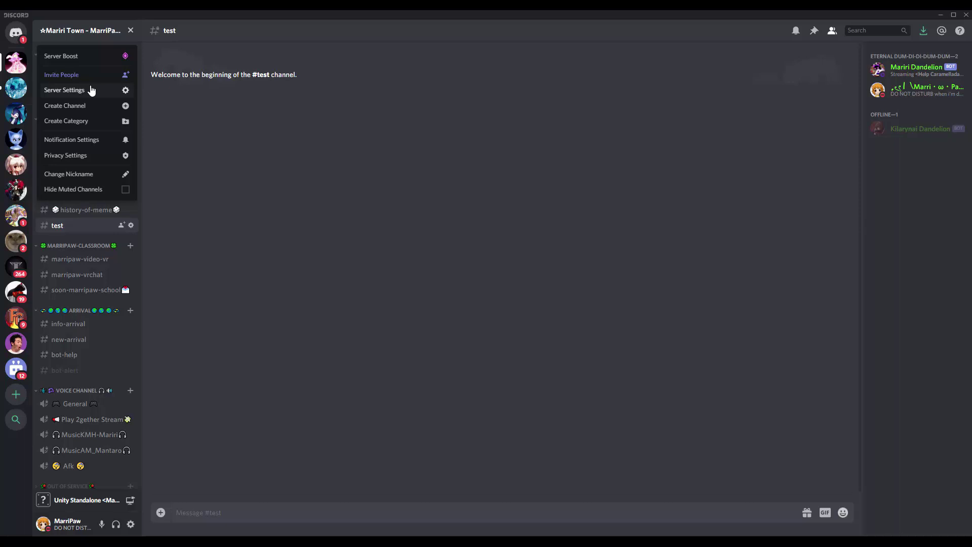
pyautogui.click(92, 90)
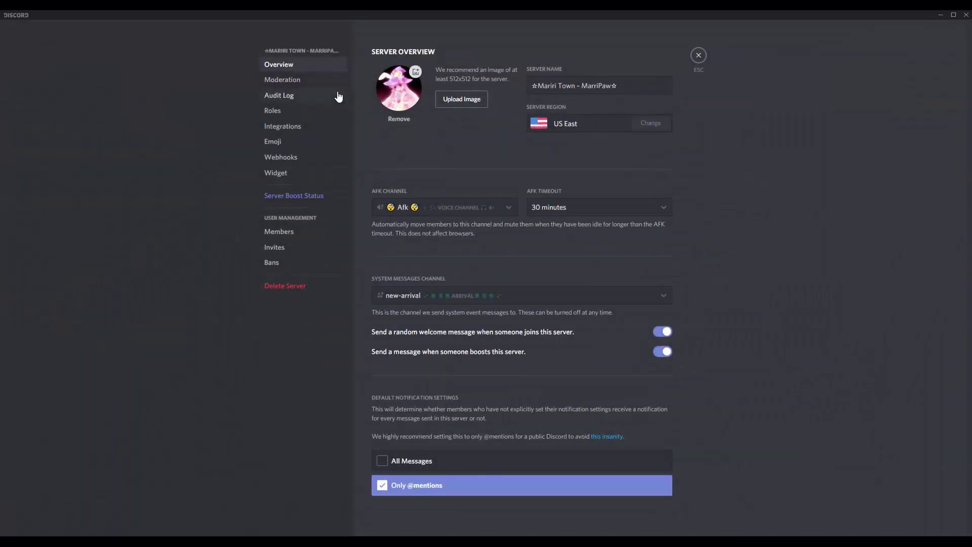
pyautogui.click(293, 139)
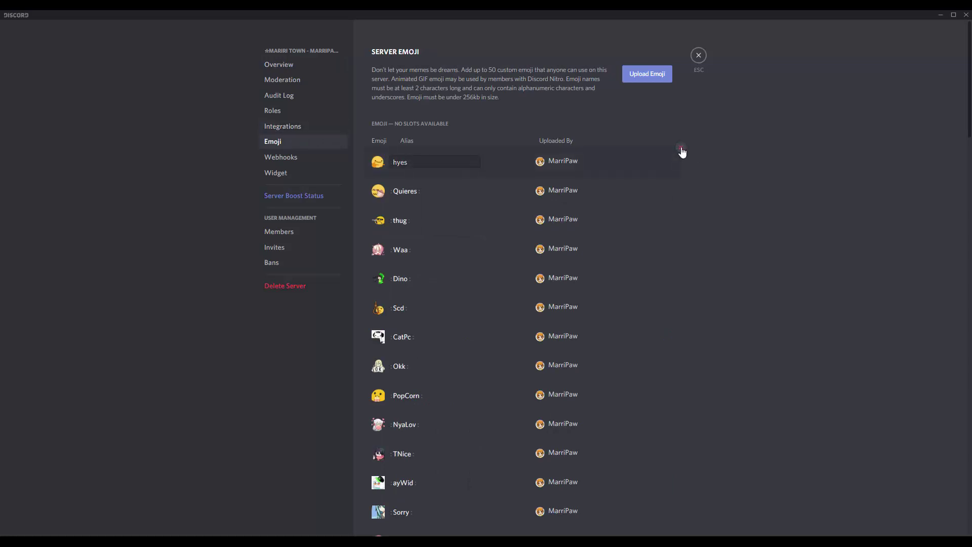
pyautogui.click(681, 154)
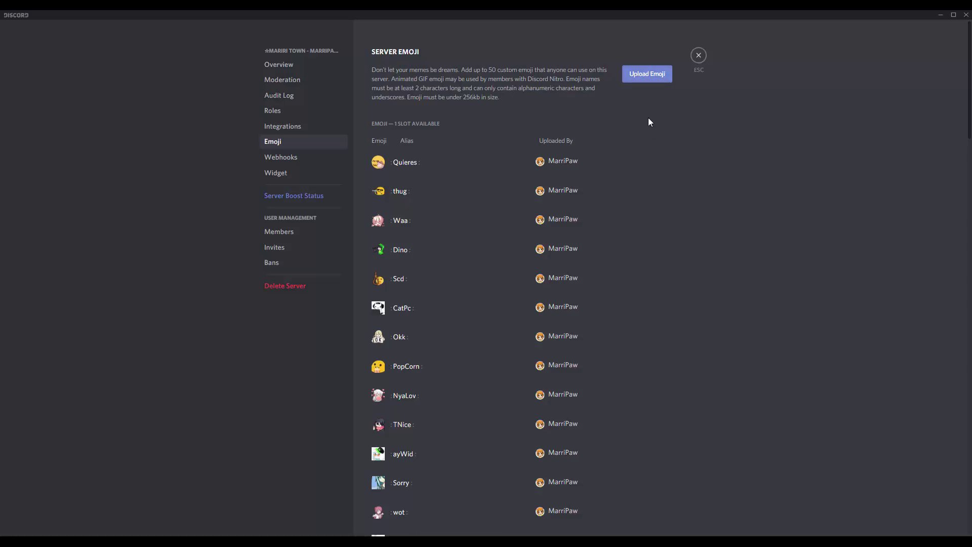
# - Upload 639220540300722186.png from the desktop folder as a new server emoji
pyautogui.click(636, 81)
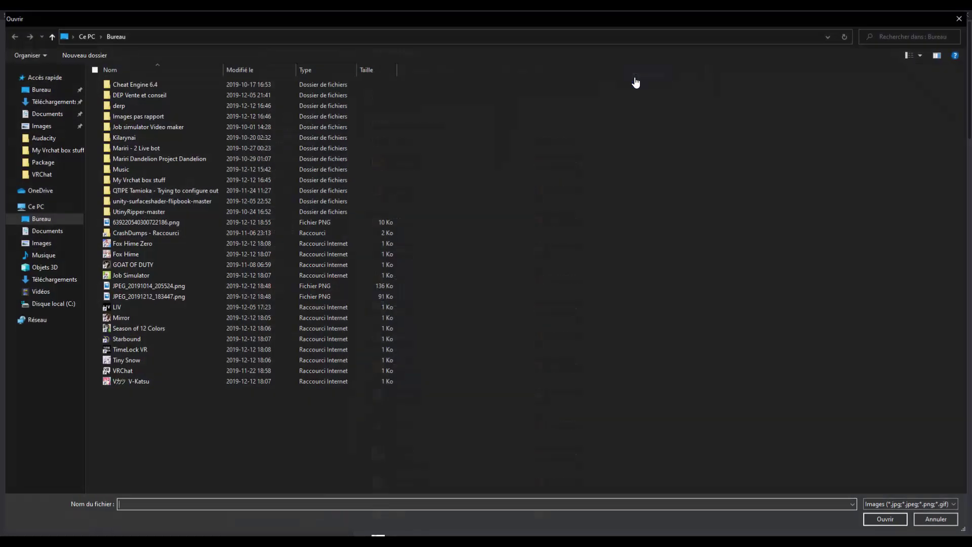
pyautogui.doubleClick(251, 220)
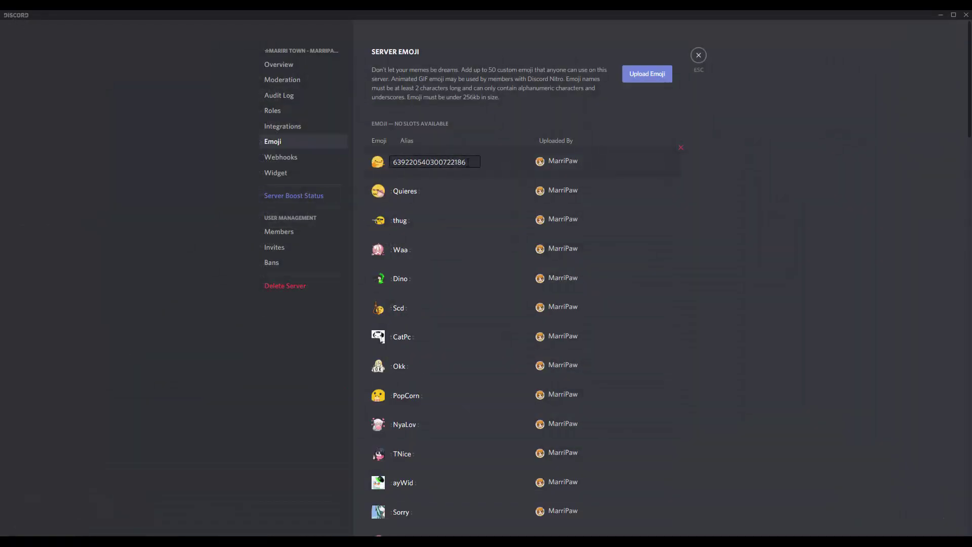
# - View the desktop images as tiles in the emoji upload file picker, and close it without choosing a file
pyautogui.click(646, 77)
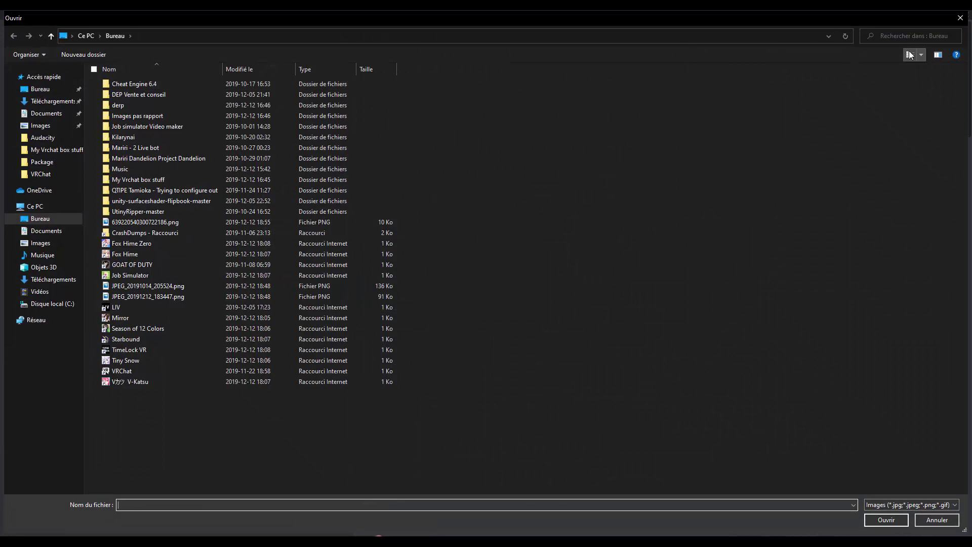
pyautogui.click(910, 55)
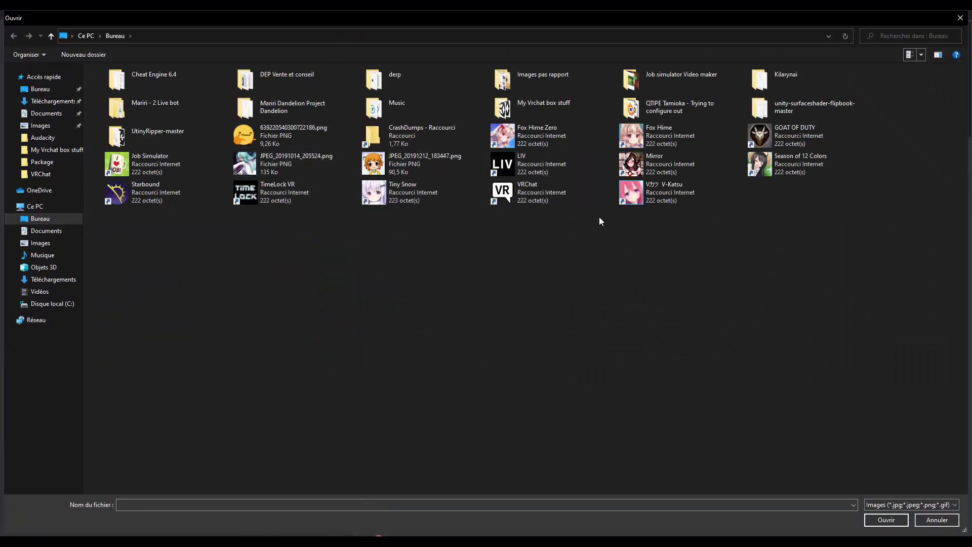
pyautogui.click(961, 18)
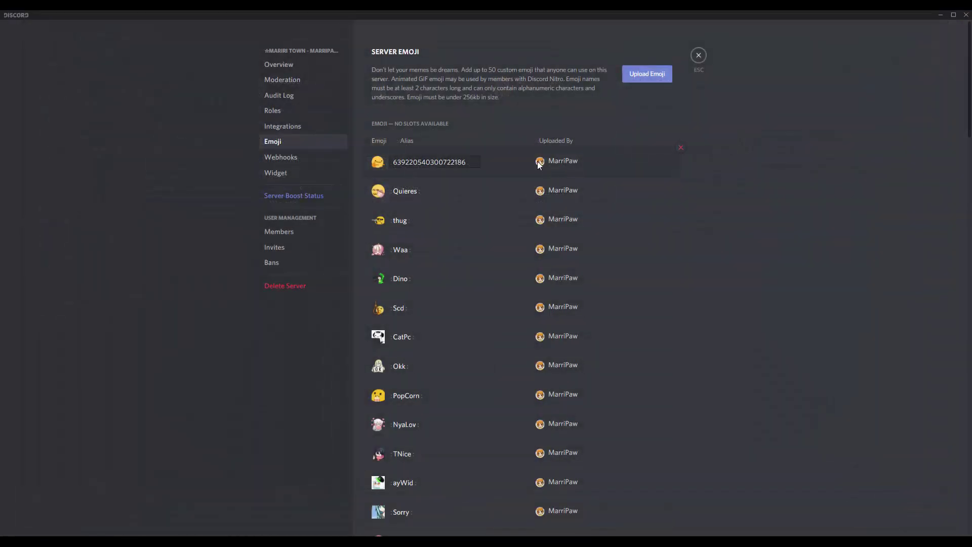
# - Rename the newly uploaded emoji's alias to hyes
pyautogui.click(473, 161)
pyautogui.moveTo(472, 161); pyautogui.dragTo(394, 161)
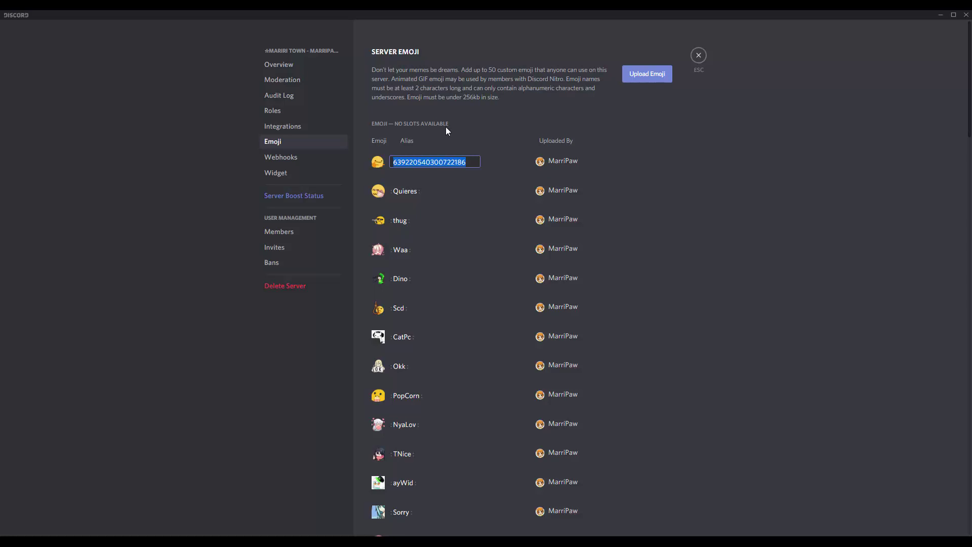
pyautogui.write('hyes')
pyautogui.press('Return')
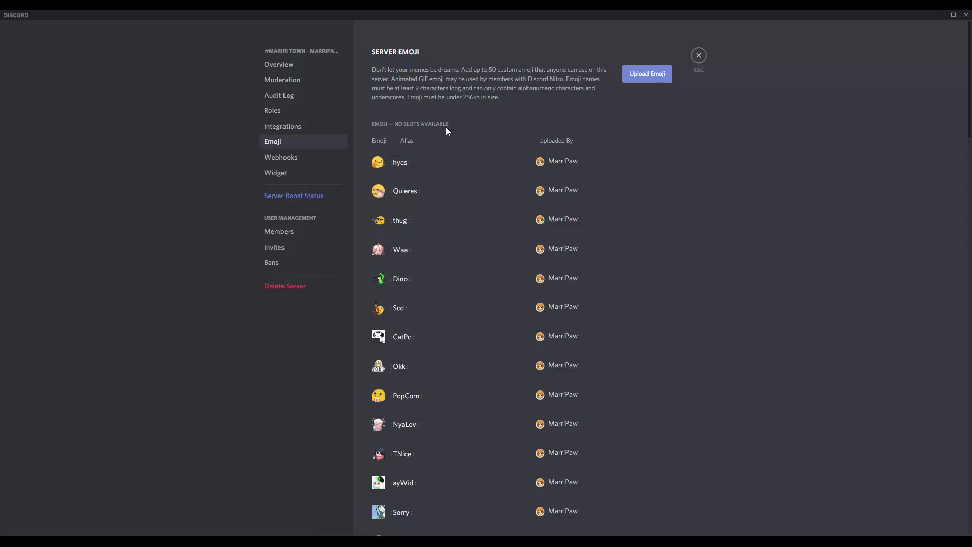
# - Leave the server settings and send the :hyes: emoji as a message in the test channel
pyautogui.click(699, 57)
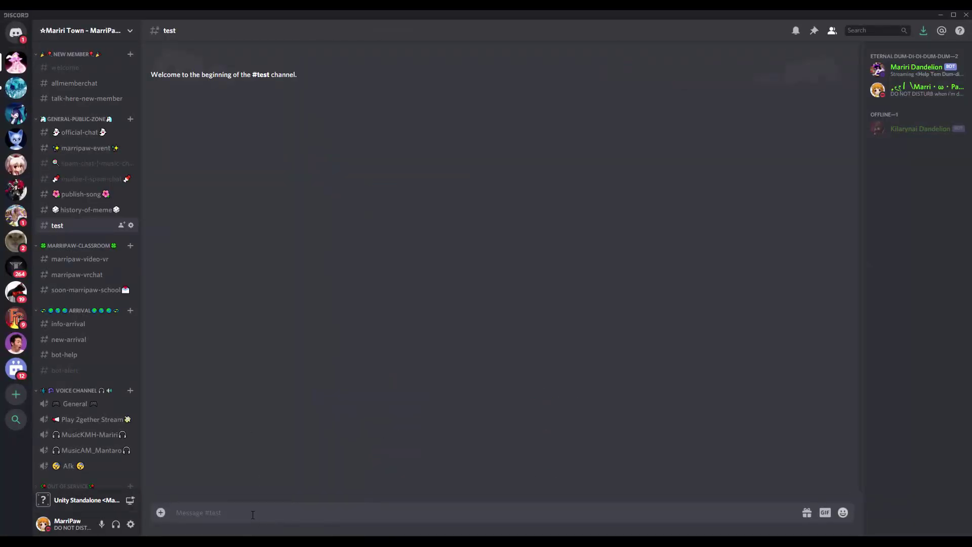
pyautogui.write(':hyes')
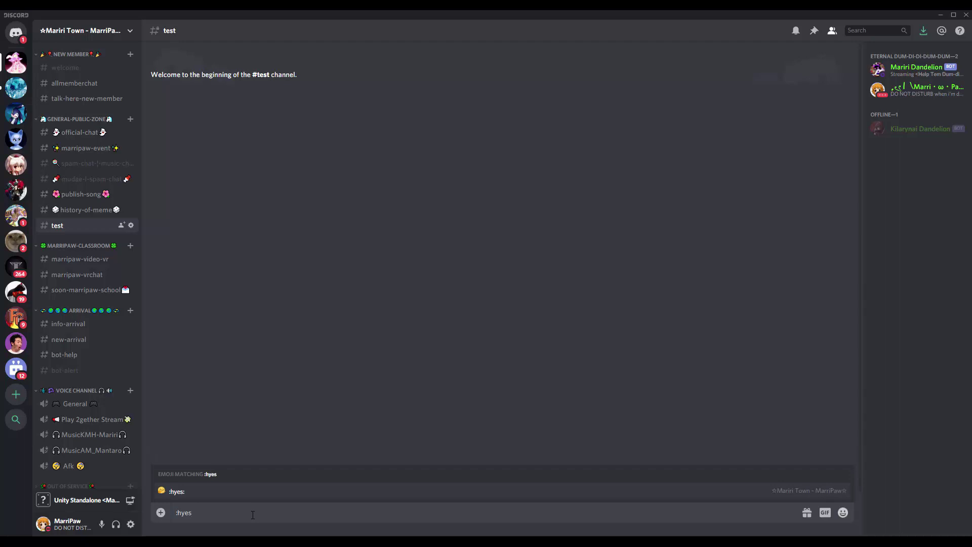
pyautogui.press('Return')
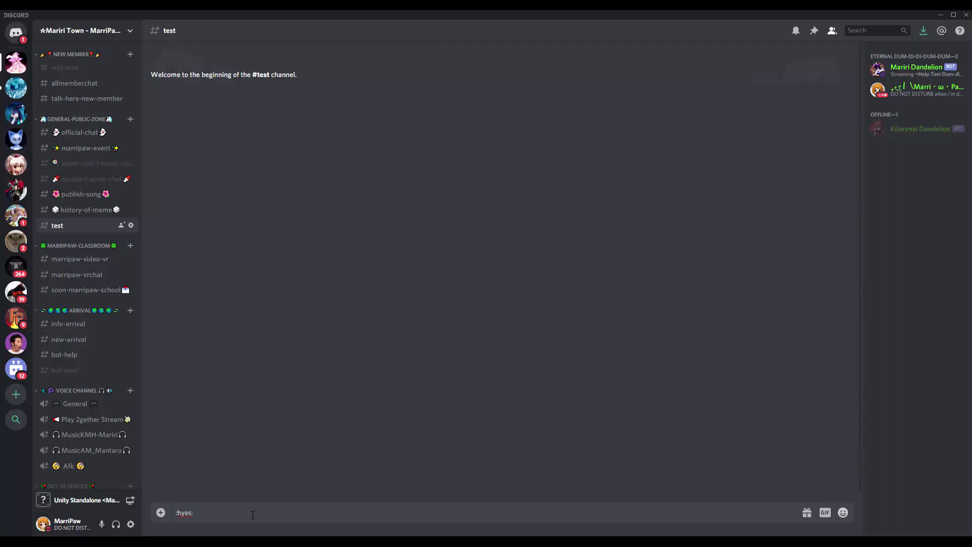
pyautogui.press('Return')
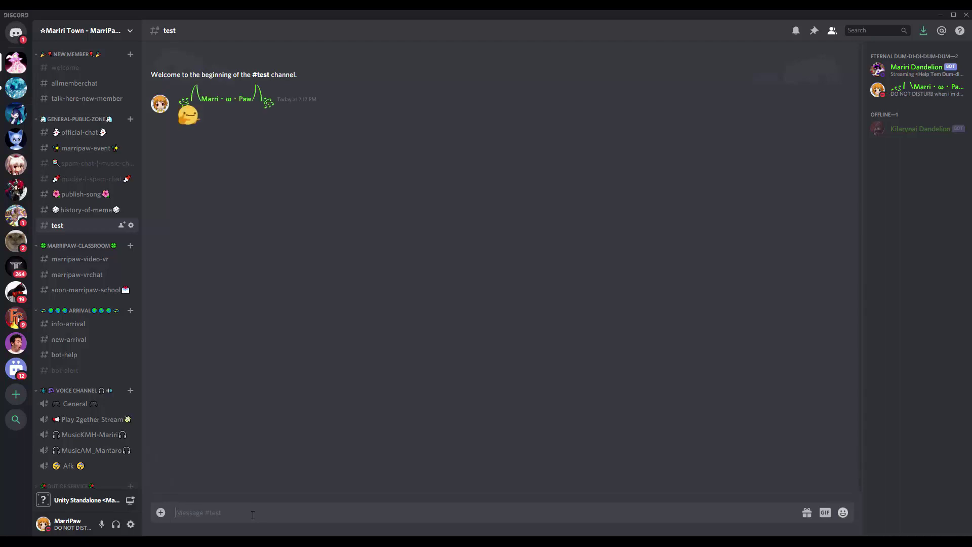
# - Review the server's emoji list down to the animated emoji section, and close the settings
pyautogui.click(126, 30)
pyautogui.click(91, 90)
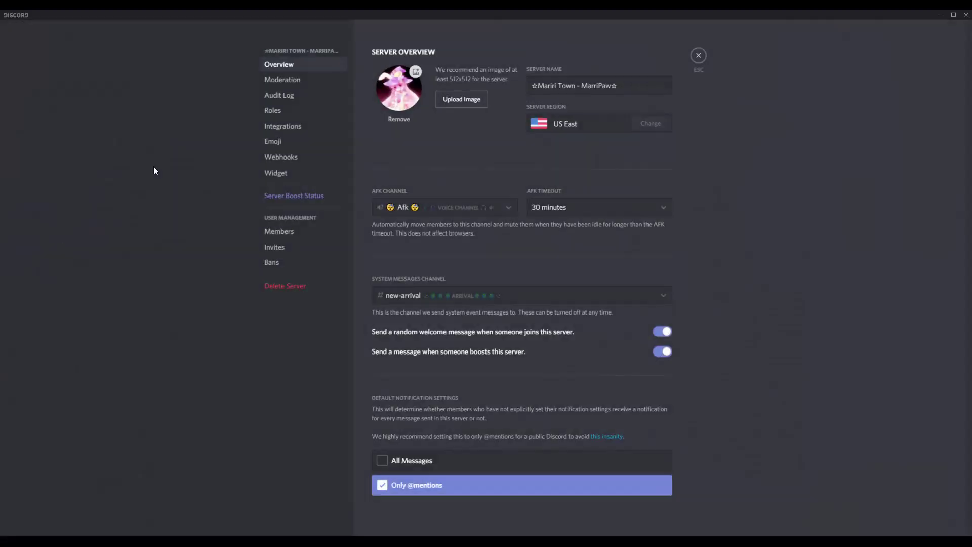
pyautogui.click(276, 144)
pyautogui.scroll(-10, 473, 314)
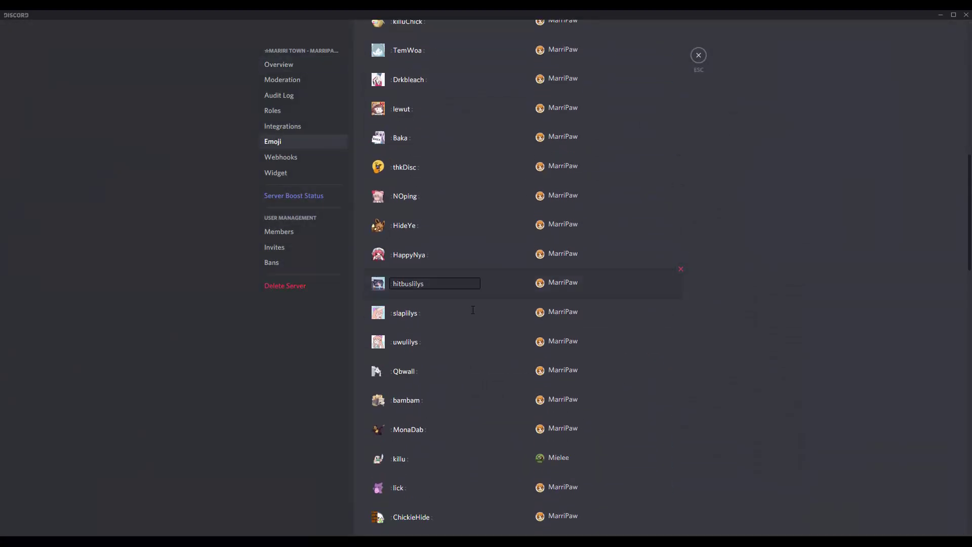
pyautogui.scroll(-15, 473, 310)
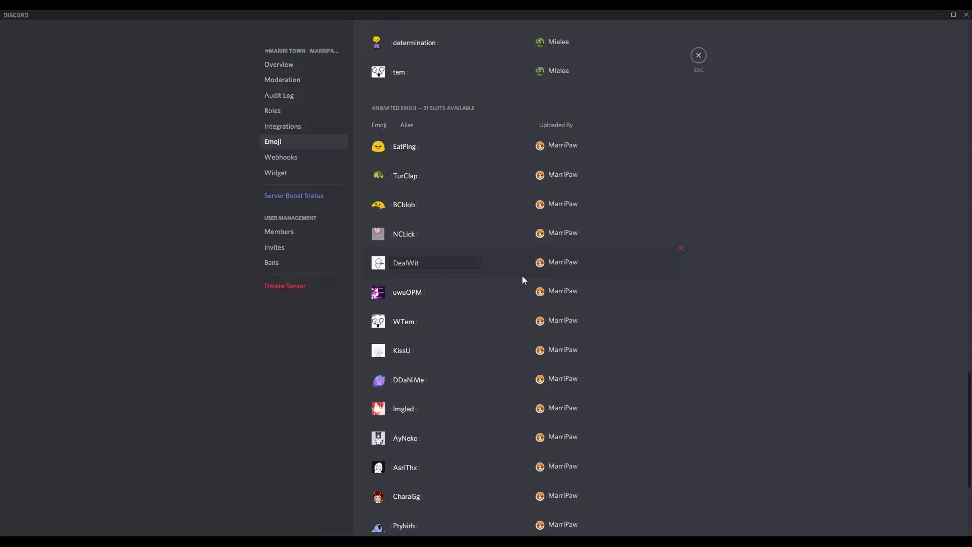
pyautogui.click(699, 55)
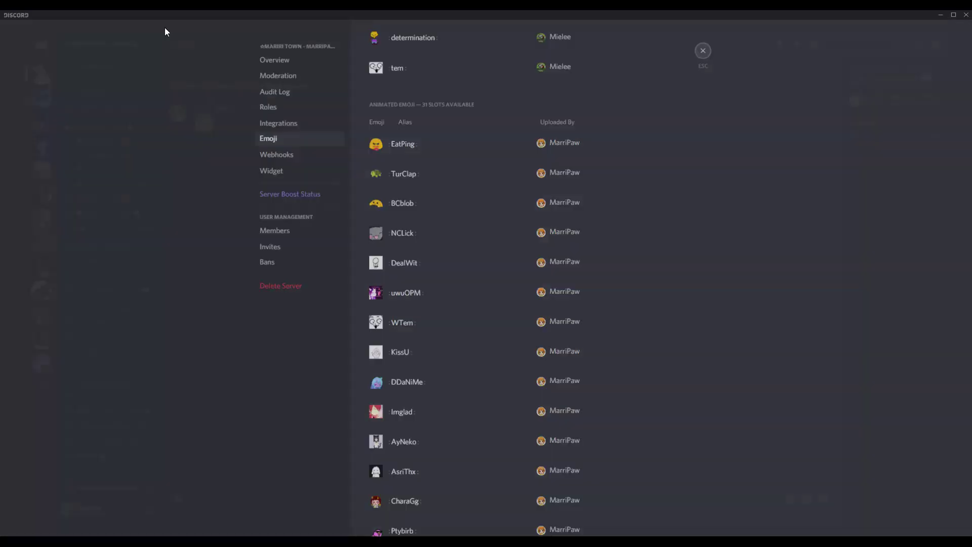
# - Examine the Server Boost page for the perks of each level and the Nitro offers, and close it
pyautogui.click(83, 32)
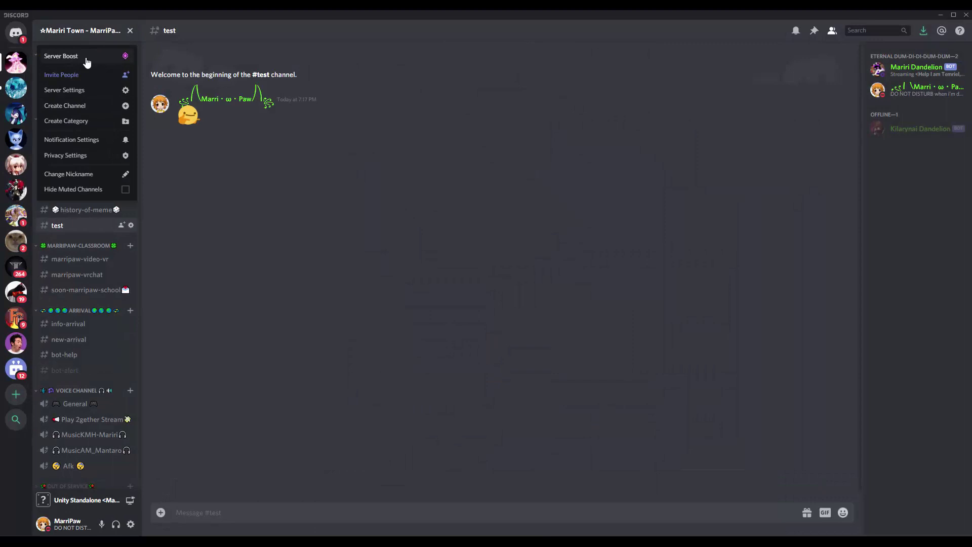
pyautogui.click(83, 57)
pyautogui.scroll(-3, 463, 311)
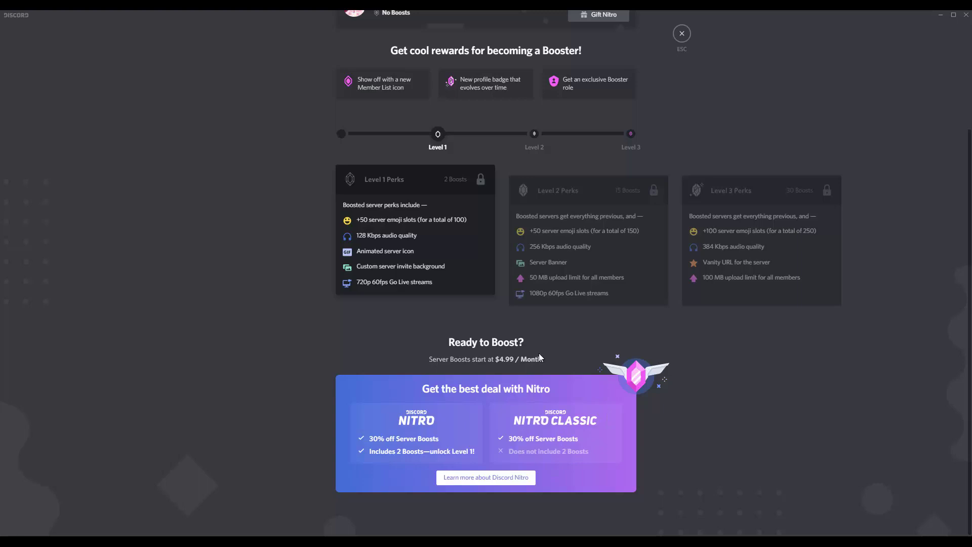
pyautogui.scroll(5, 517, 366)
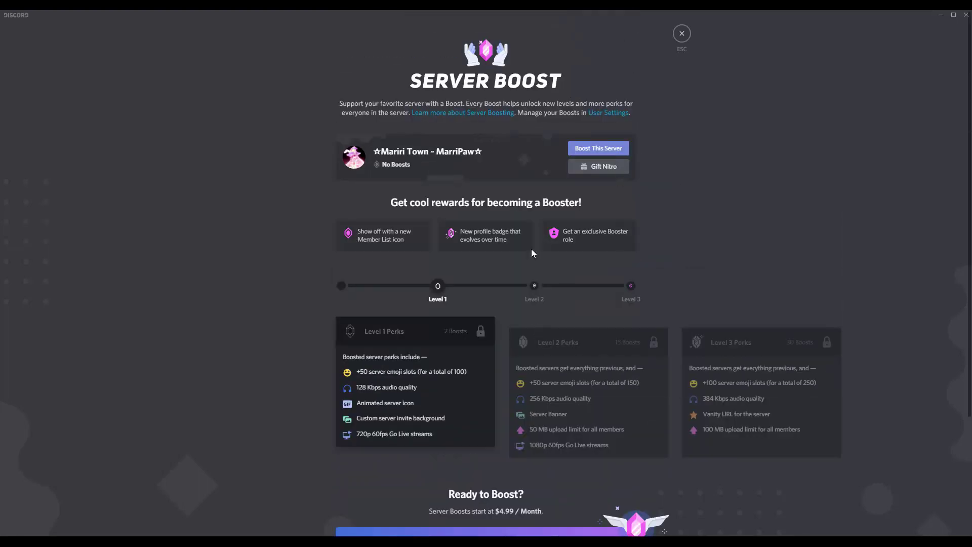
pyautogui.scroll(-5, 531, 251)
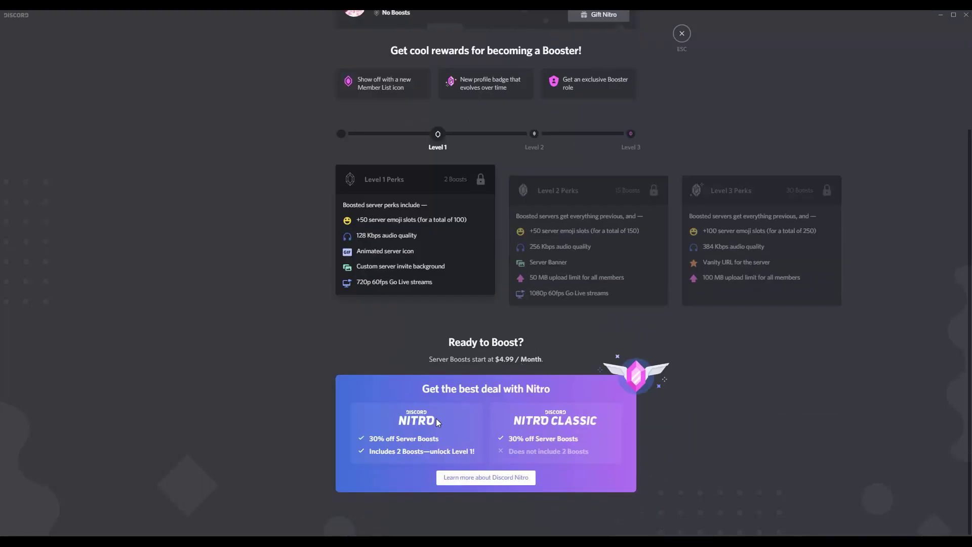
pyautogui.click(682, 34)
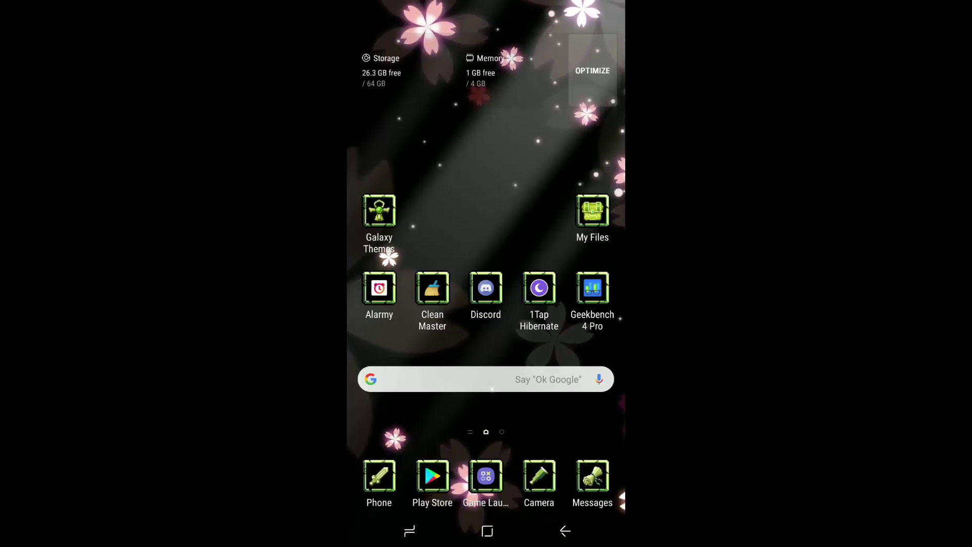
# - Switch to the Discord app on the phone and open the Emoji page in the Mariri Town server's settings
pyautogui.click(485, 287)
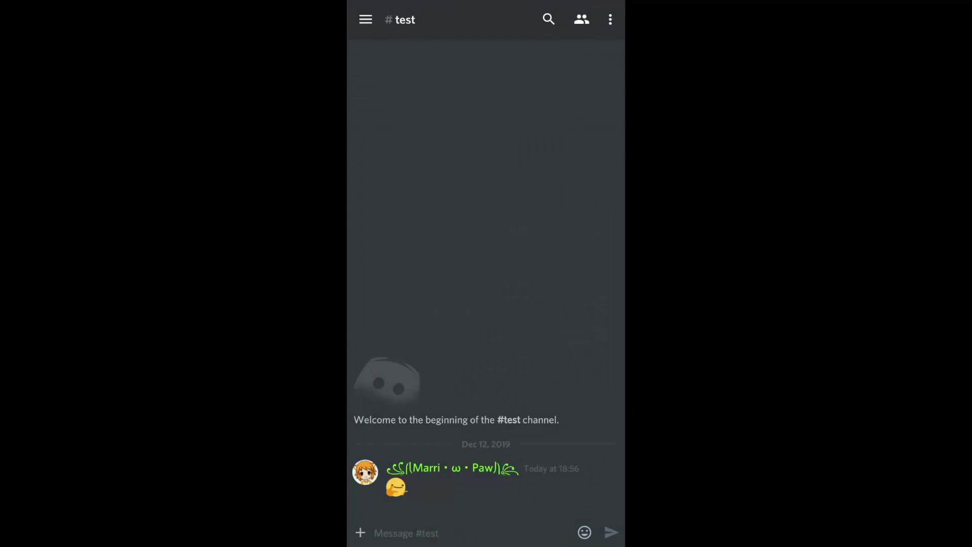
pyautogui.click(365, 19)
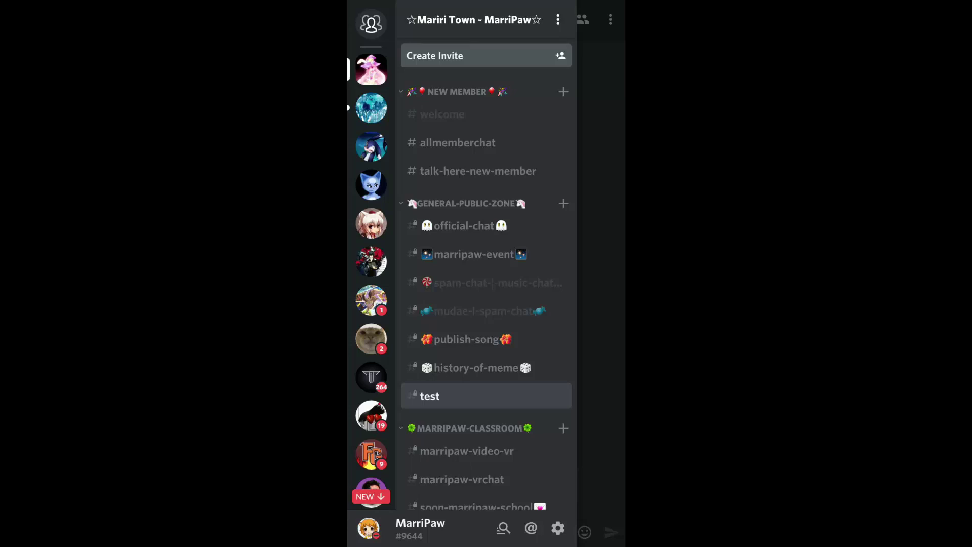
pyautogui.click(558, 20)
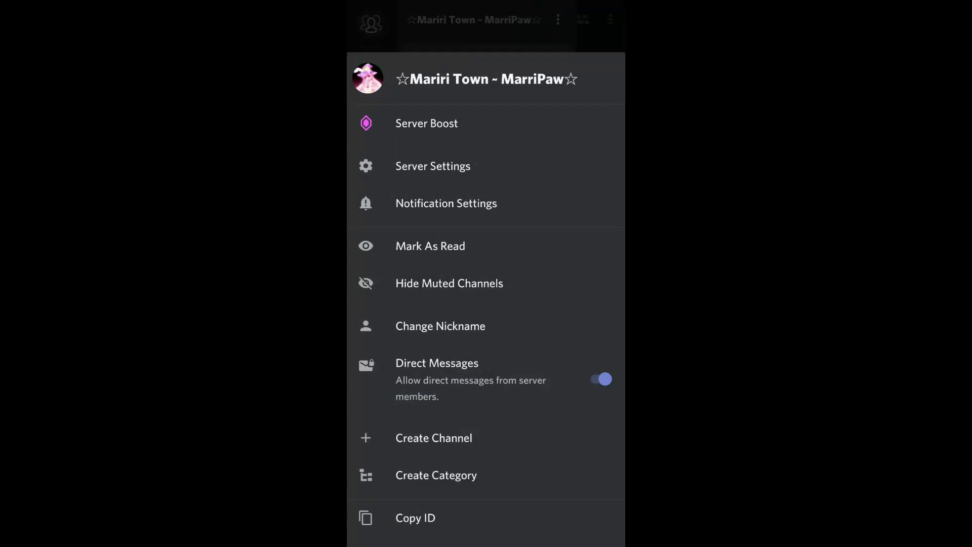
pyautogui.click(433, 167)
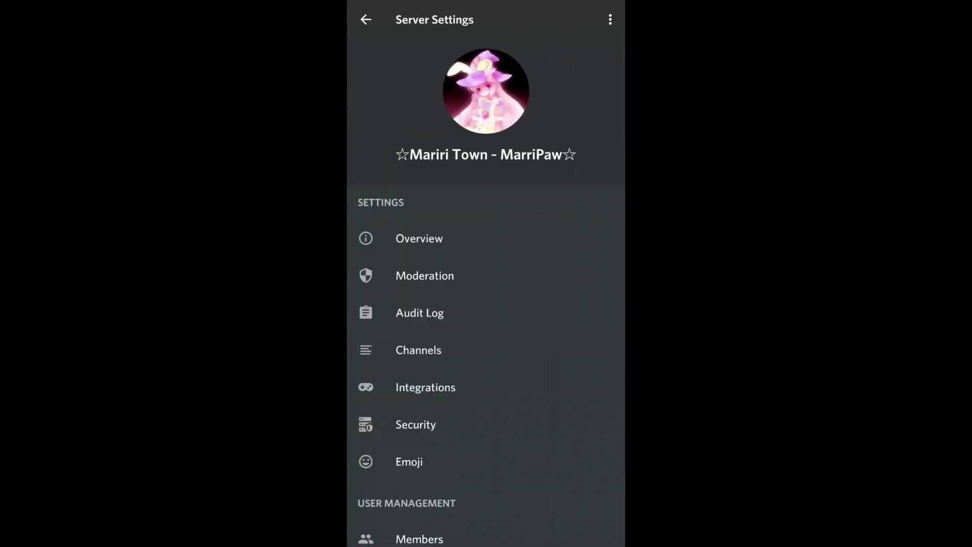
pyautogui.click(409, 461)
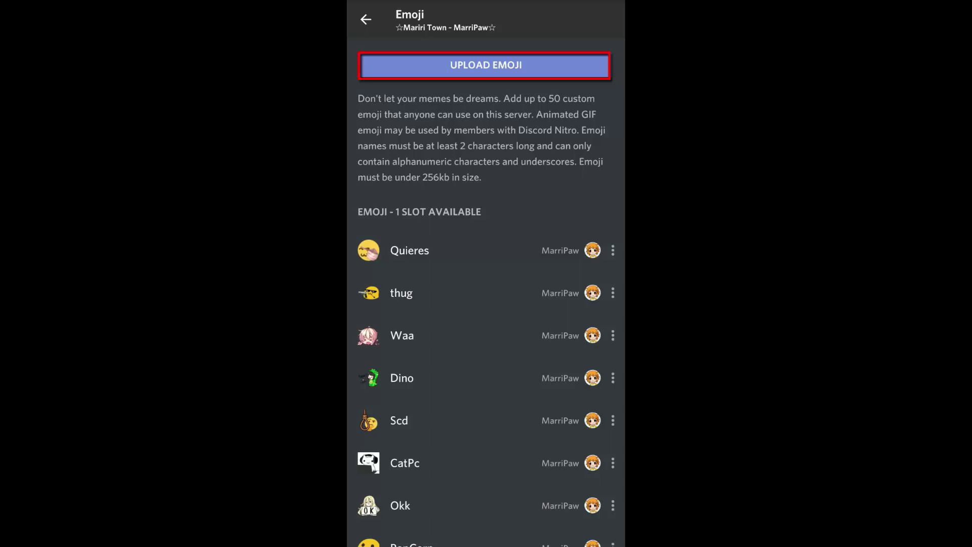
# - Start an emoji upload on the phone and choose the yellow thinking-face image from Gallery
pyautogui.click(534, 67)
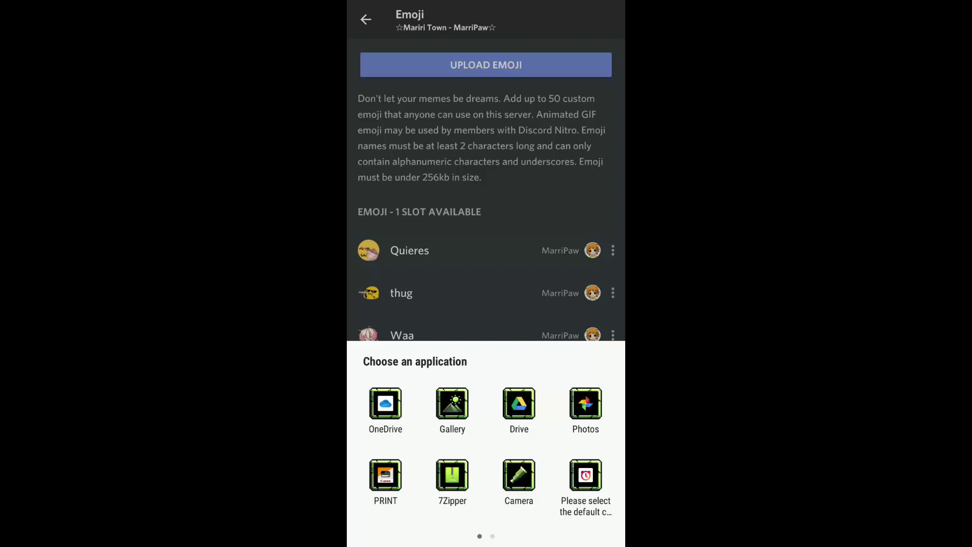
pyautogui.click(453, 411)
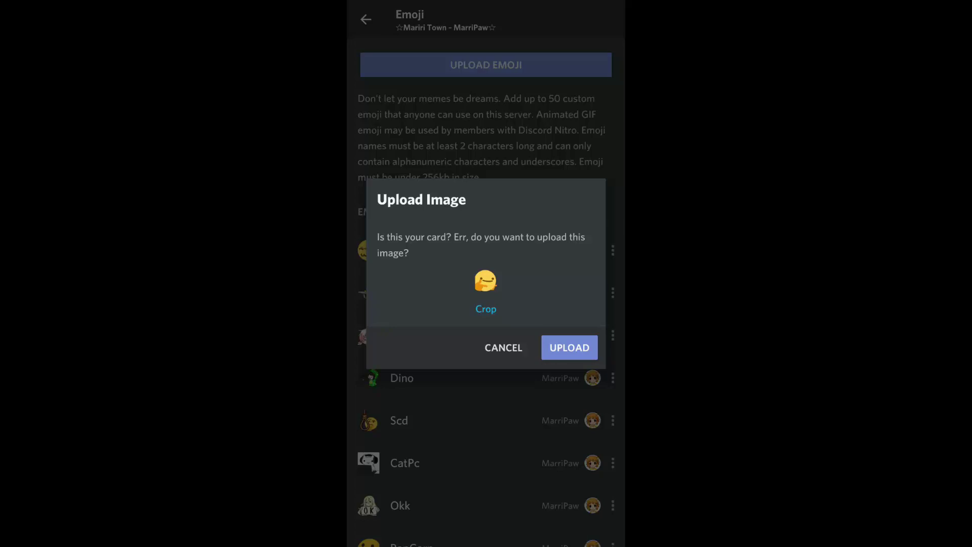
# - Try the 1:1, 3:4, 3:2 and 16:9 crop ratios on the emoji image, return to the original ratio and upload it
pyautogui.click(486, 309)
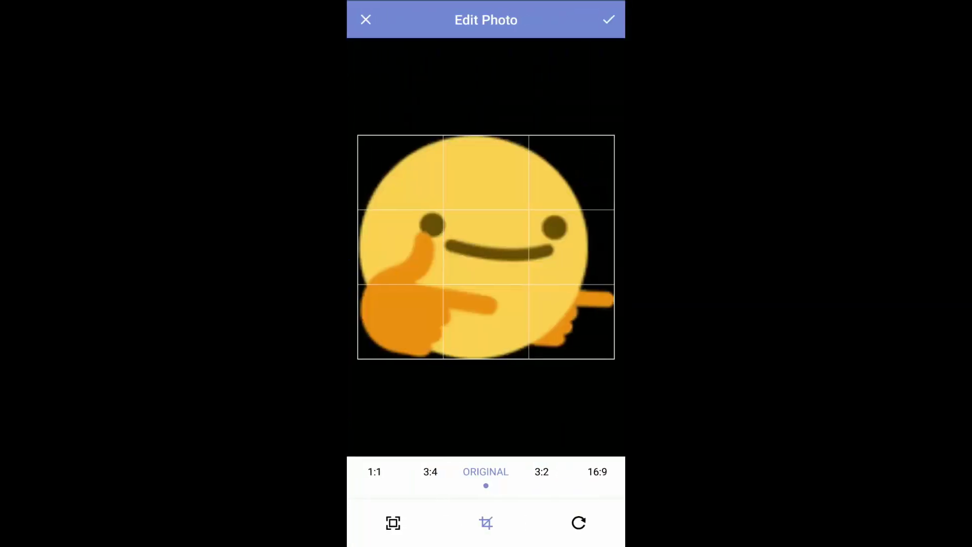
pyautogui.click(374, 472)
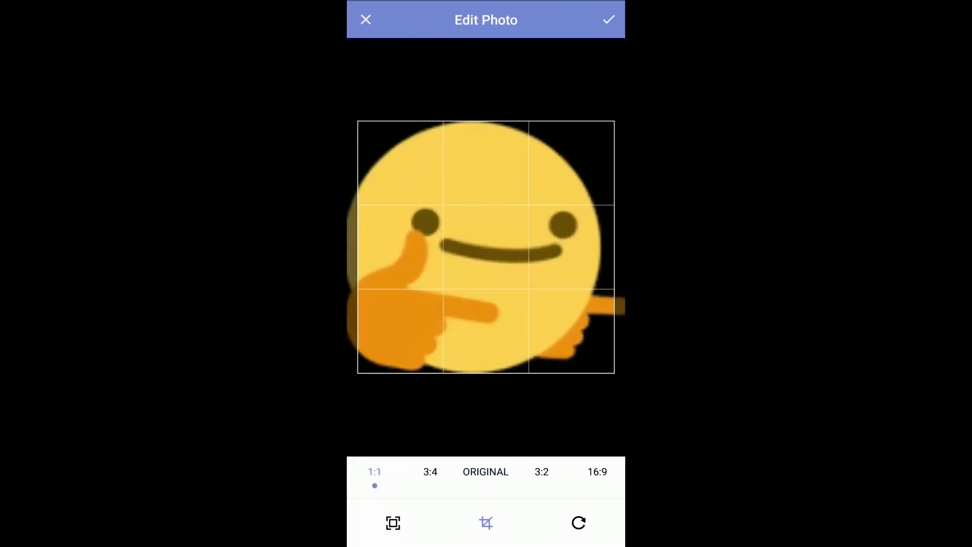
pyautogui.moveTo(476, 254); pyautogui.dragTo(515, 245)
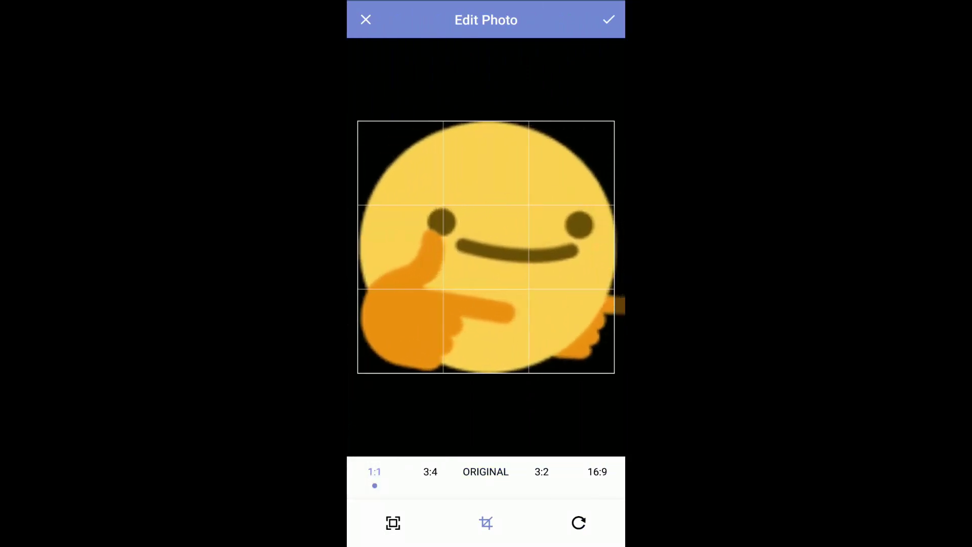
pyautogui.click(430, 471)
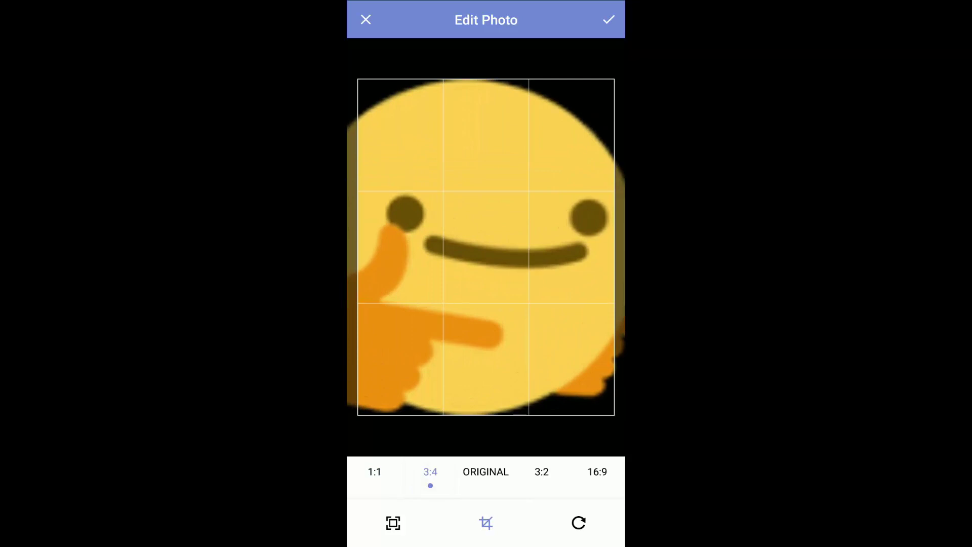
pyautogui.click(542, 471)
pyautogui.click(598, 472)
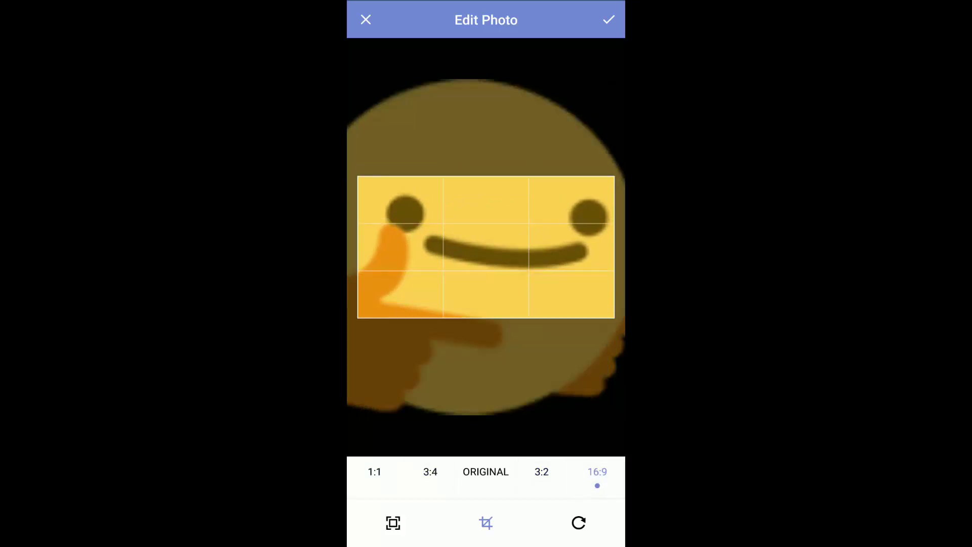
pyautogui.click(486, 471)
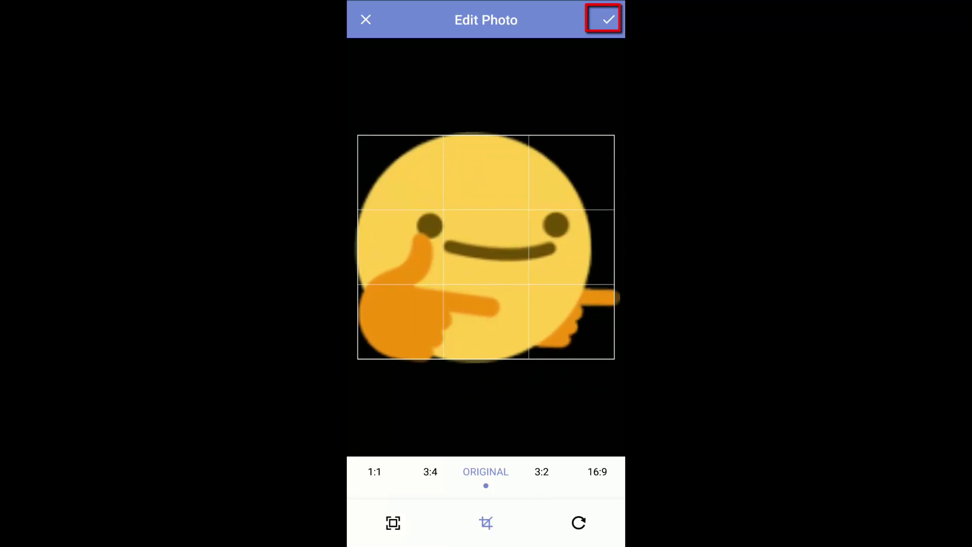
pyautogui.click(608, 19)
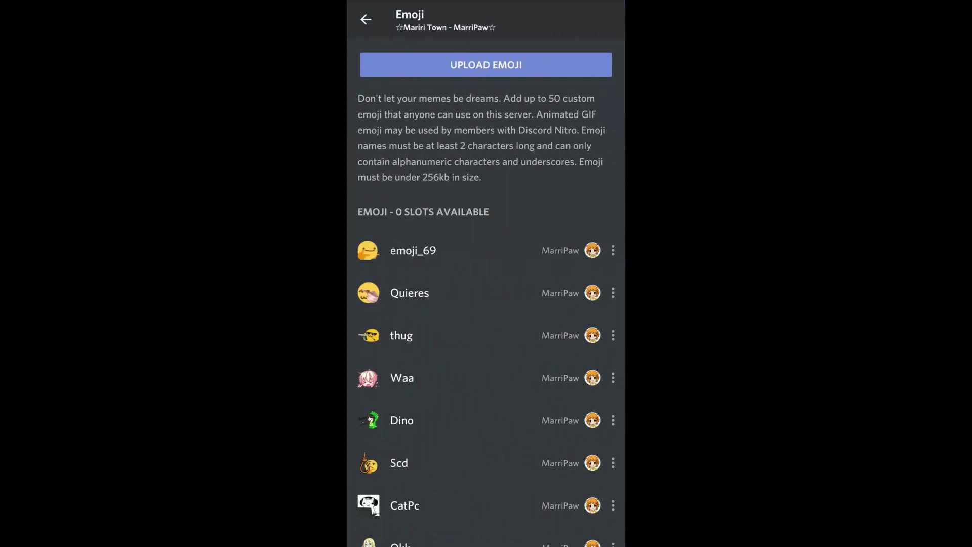
# - Rename the newly uploaded emoji emoji_69 to hyes, save the alias and return to the emoji list
pyautogui.click(413, 251)
pyautogui.press('BackSpace')
pyautogui.press('BackSpace')
pyautogui.press('BackSpace')
pyautogui.press('BackSpace')
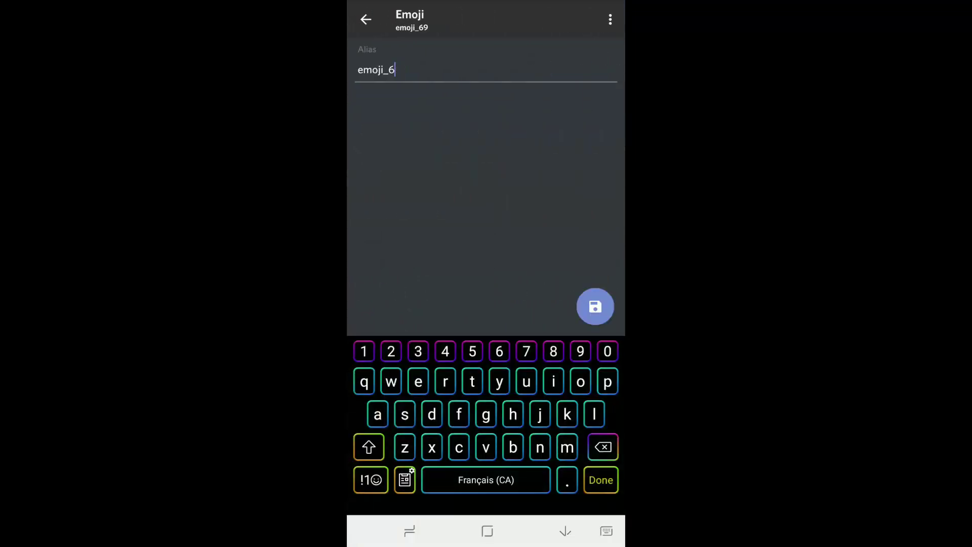
pyautogui.press('BackSpace')
pyautogui.press('BackSpace')
pyautogui.press('BackSpace')
pyautogui.press('BackSpace')
pyautogui.write('hyes')
pyautogui.click(596, 307)
pyautogui.click(366, 19)
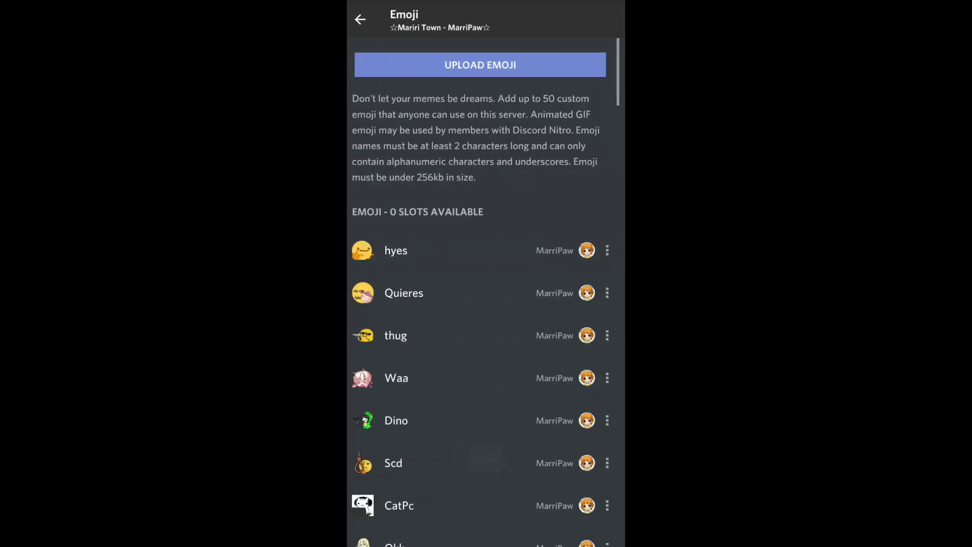
# - Leave the server settings and open the test channel of the Mariri Town server
pyautogui.click(366, 19)
pyautogui.click(364, 19)
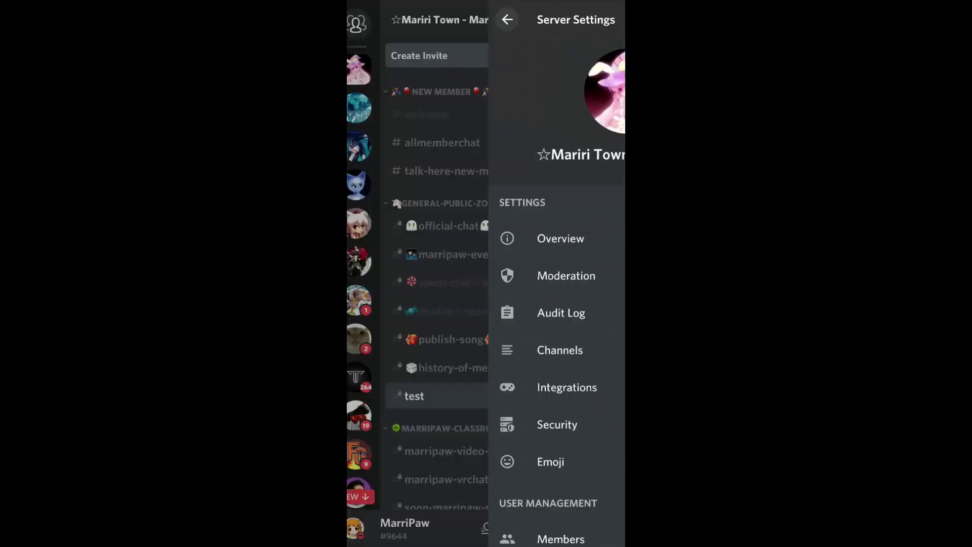
pyautogui.click(456, 396)
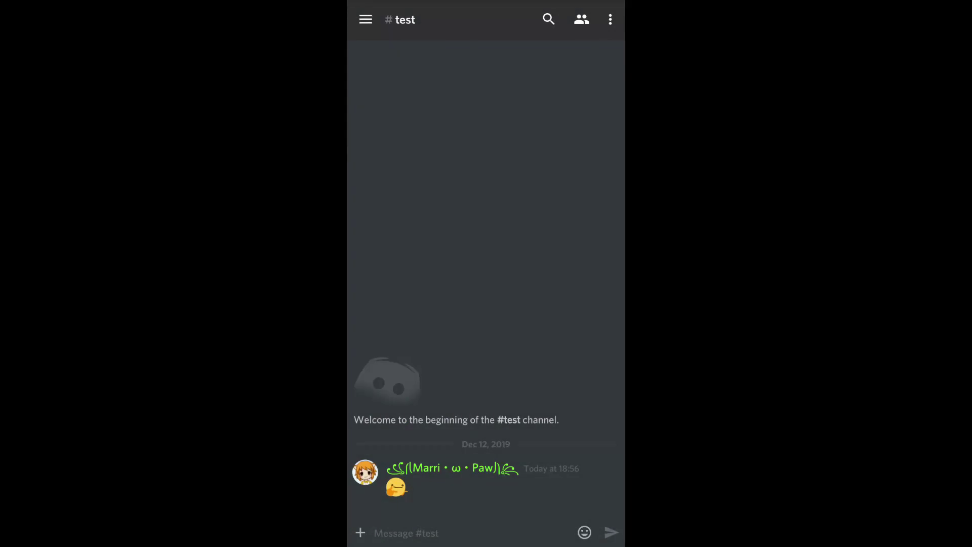
# - Enter :hyes in the test channel's message, choose the suggested :hyes: emoji and send it
pyautogui.click(456, 533)
pyautogui.click(371, 479)
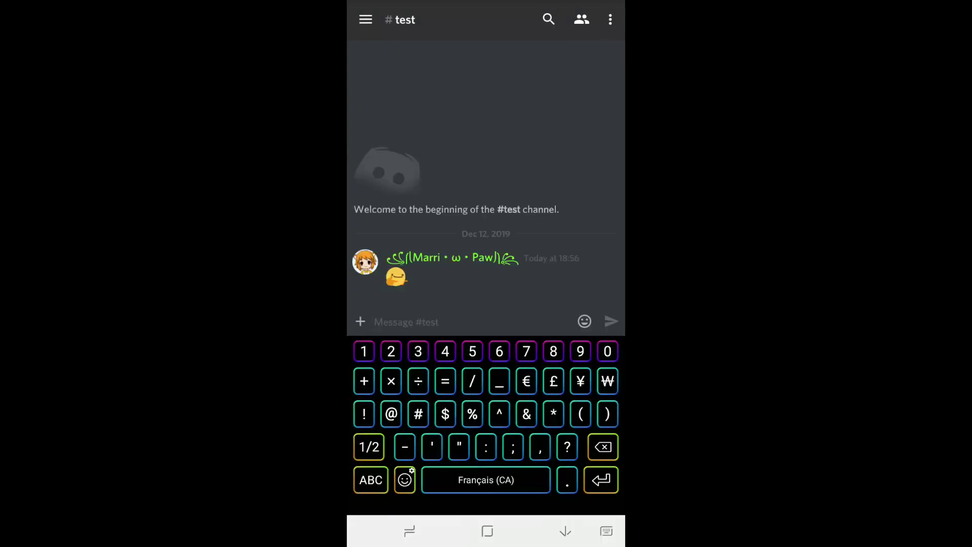
pyautogui.write(':')
pyautogui.click(371, 479)
pyautogui.write('hyes')
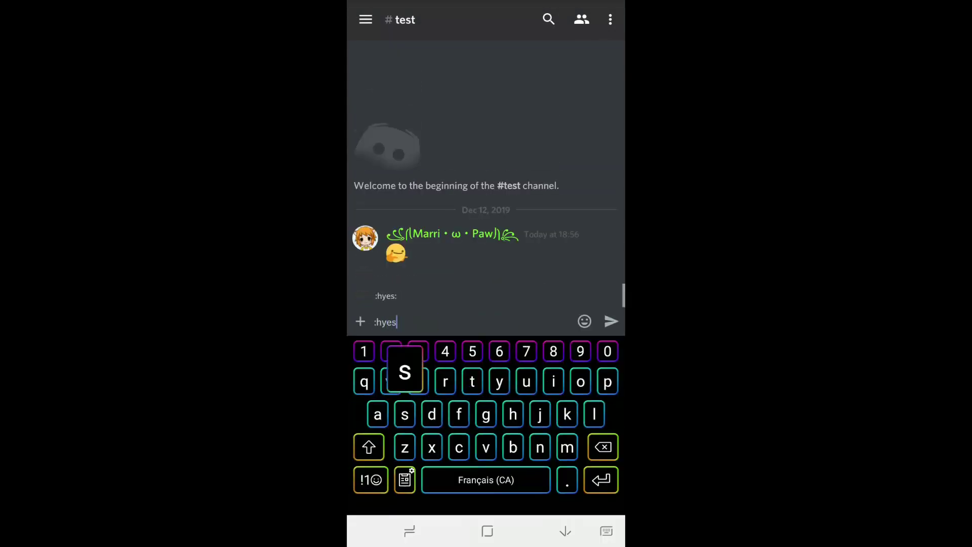
pyautogui.click(386, 295)
pyautogui.click(612, 321)
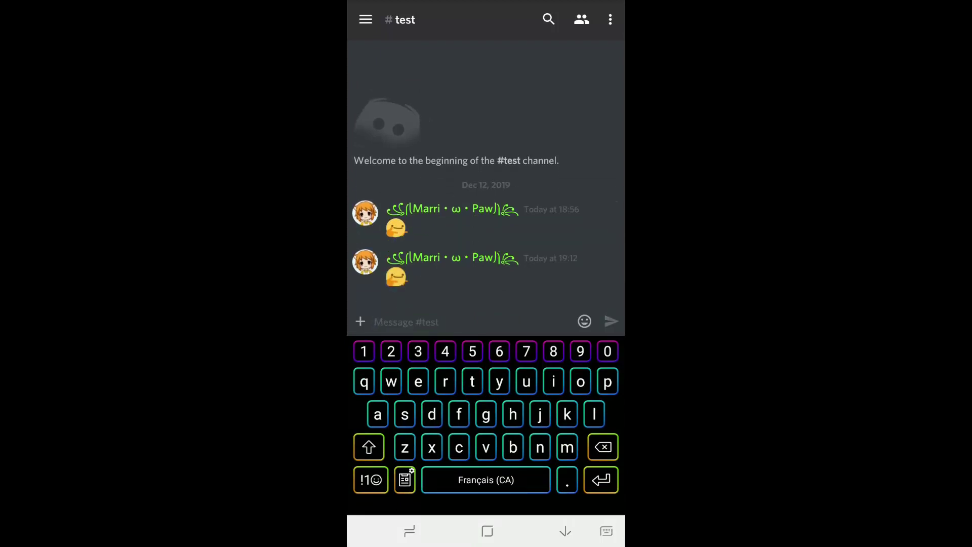